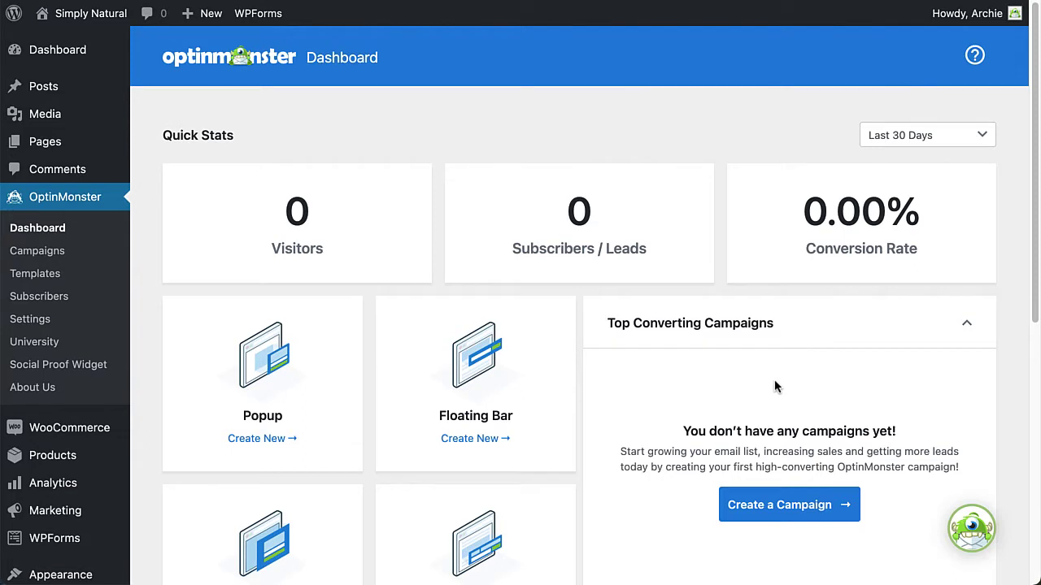
Start a new popup campaign, toggle the category filters, and browse the popup template gallery
scroll(774, 380, down, 5)
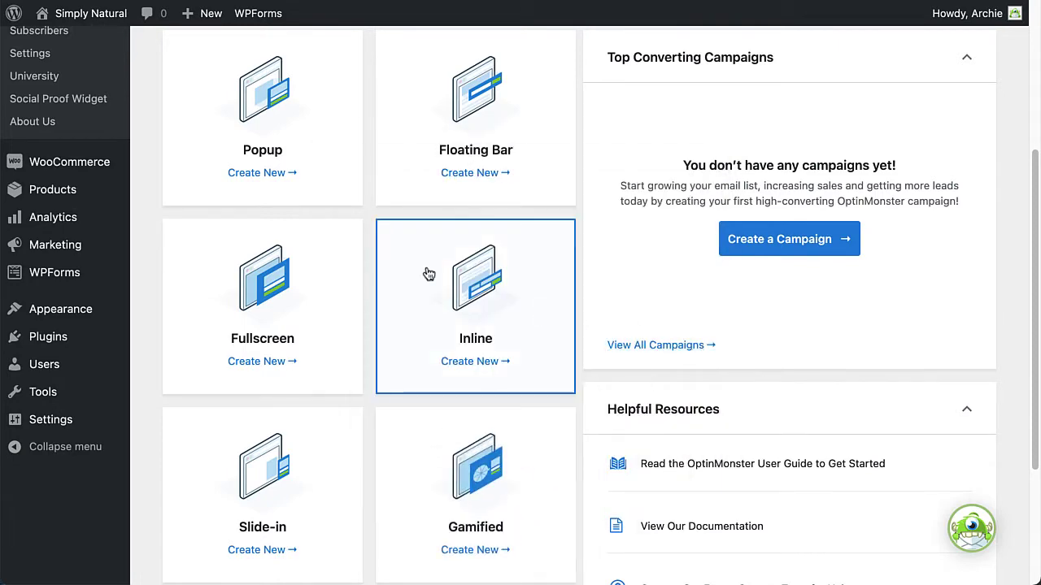
click(290, 171)
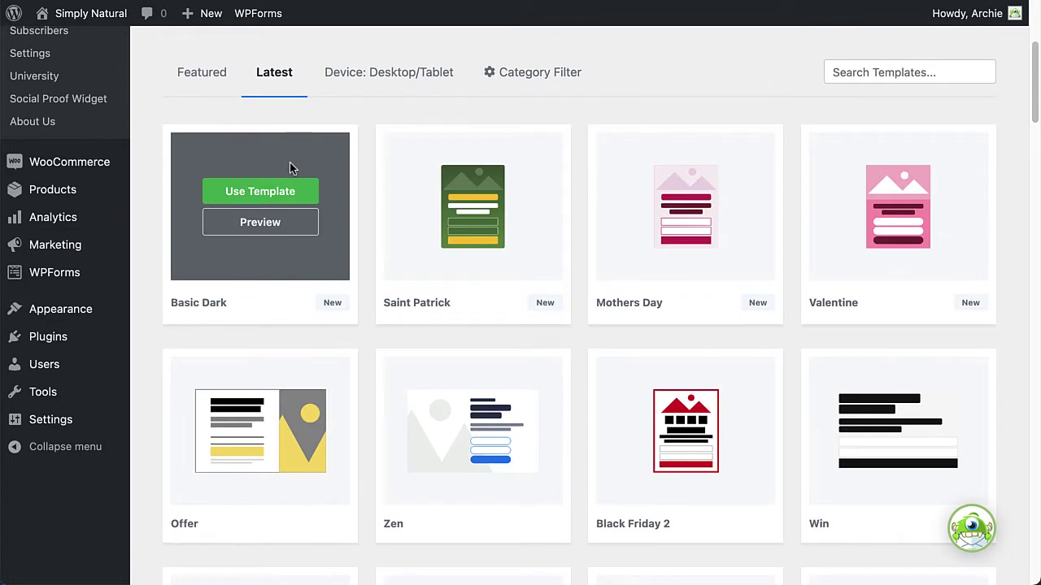
click(492, 75)
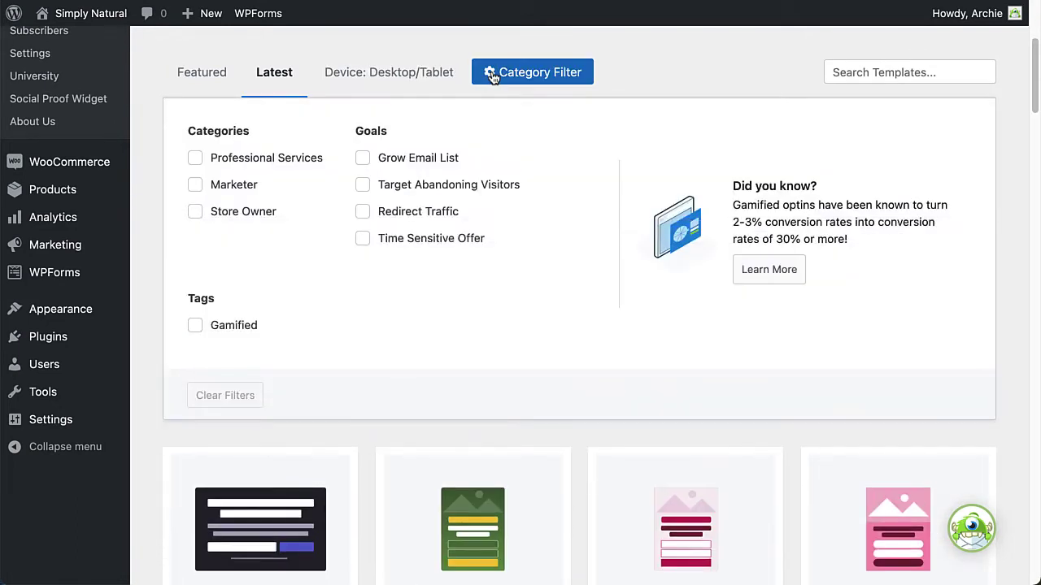
click(492, 74)
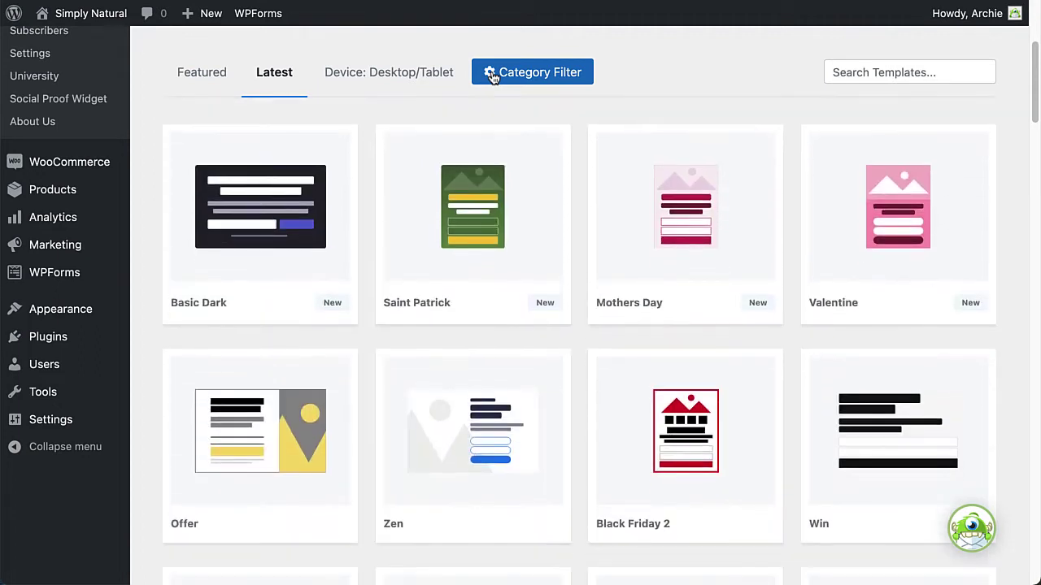
mouse_move(445, 81)
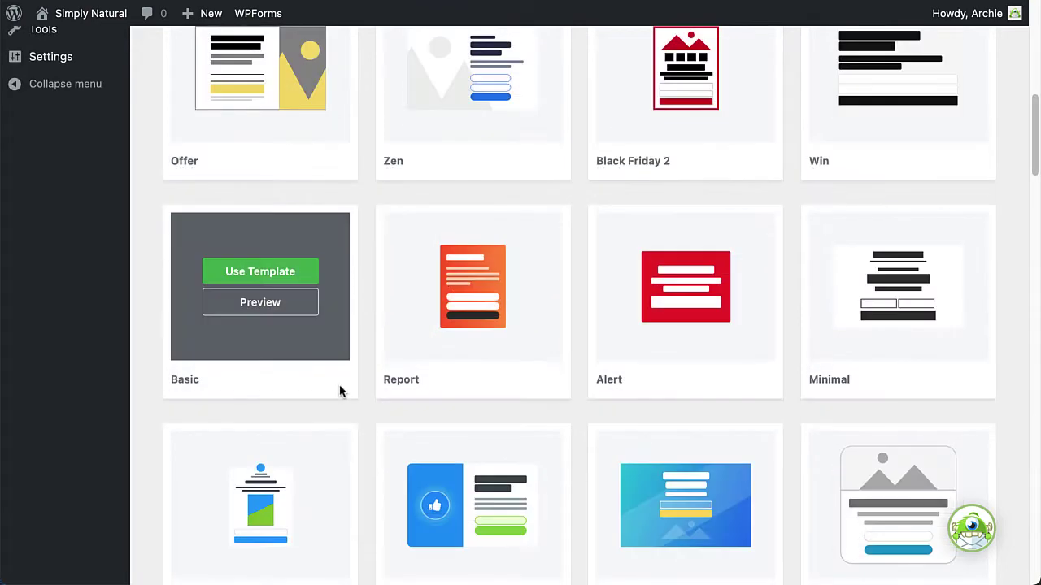
Preview the Basic template, then create a campaign from it named 'Newsletter Signup (Pop Up)'
click(305, 317)
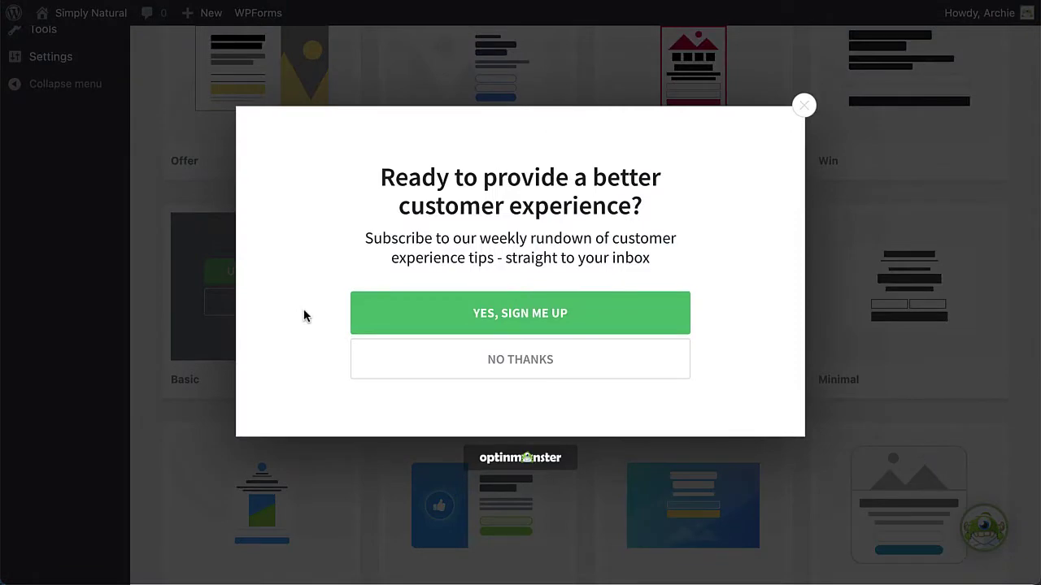
click(305, 316)
click(299, 277)
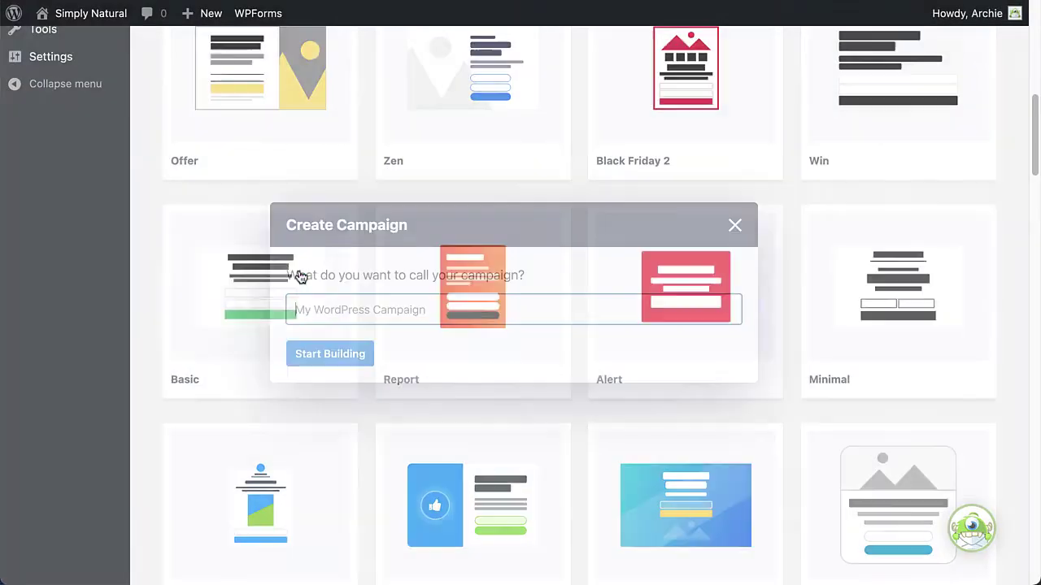
click(306, 309)
text(Newsletter Signup (Pop Up))
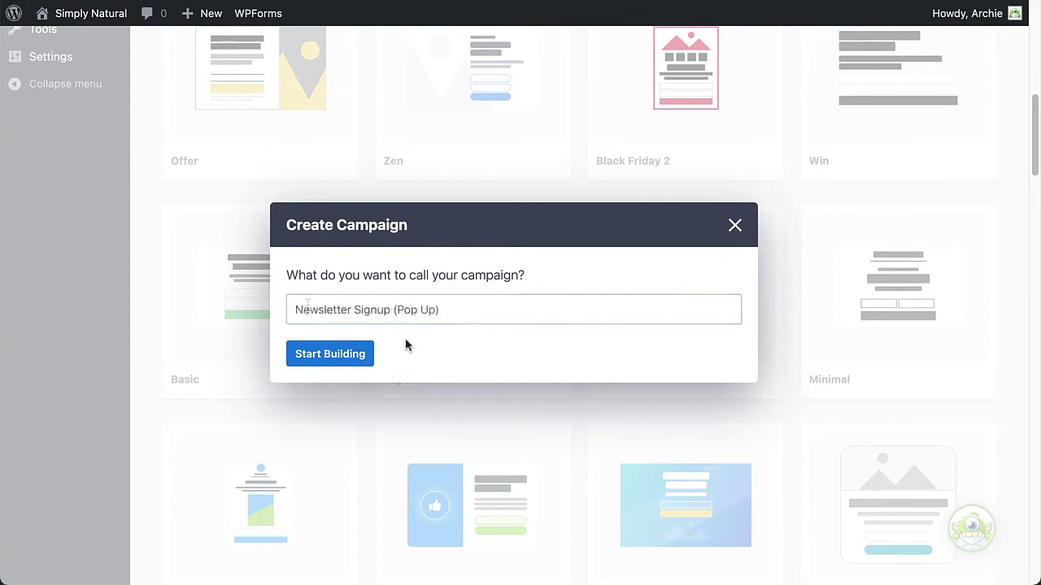
click(365, 355)
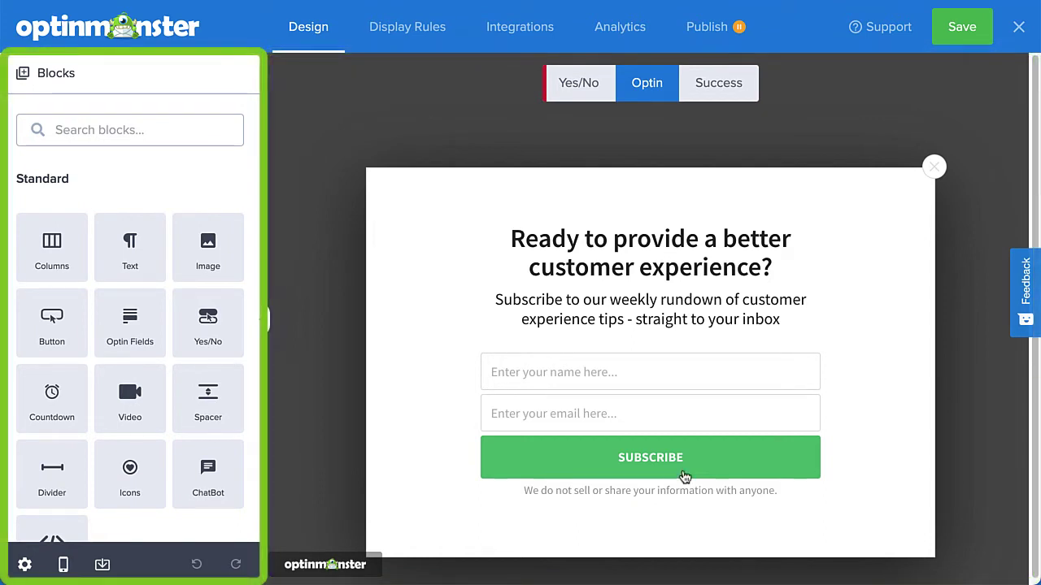
Review the Yes/No, Optin and Success views, then open the campaign's general settings
click(594, 102)
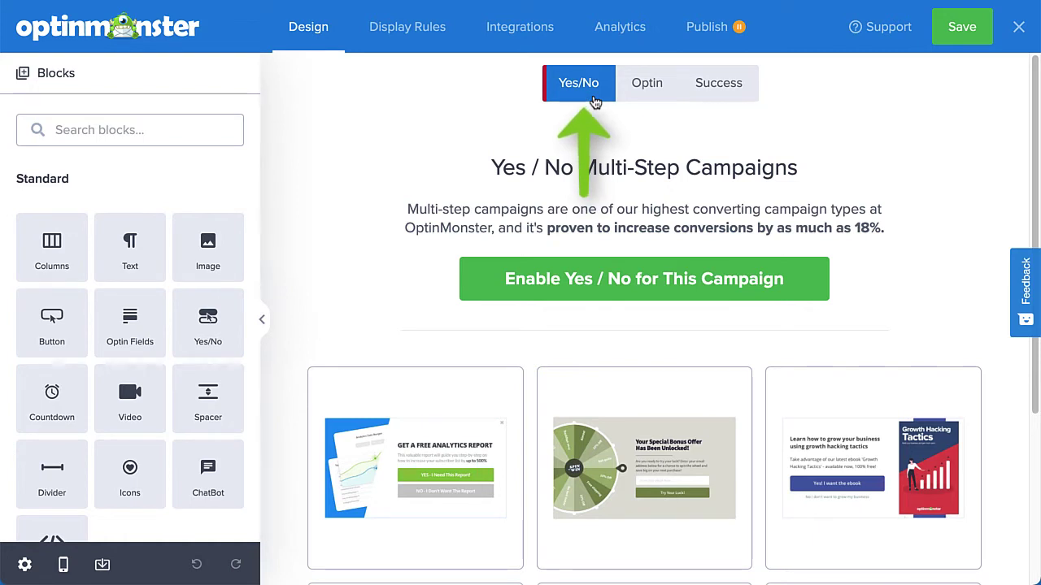
click(646, 94)
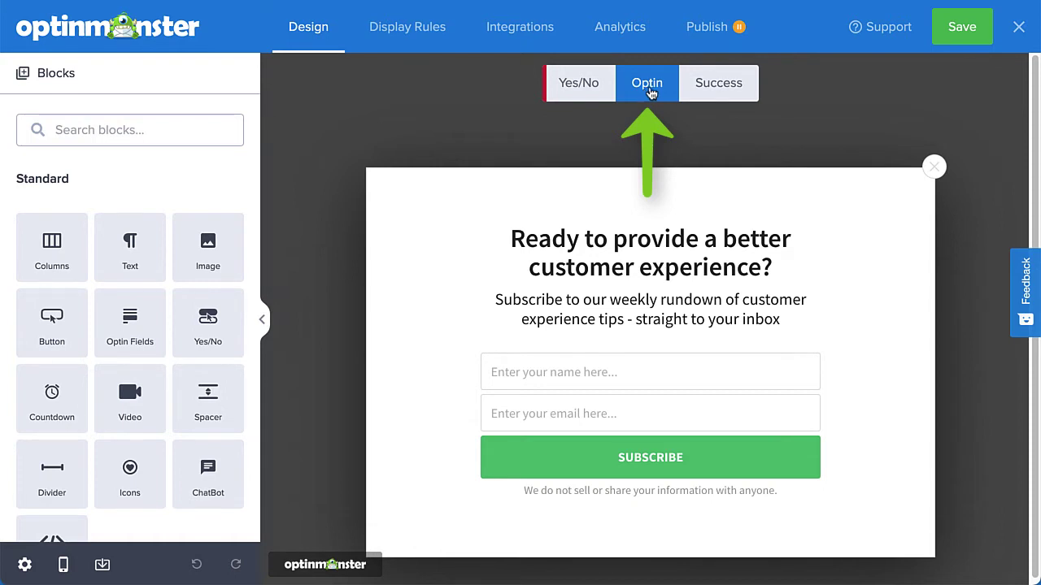
click(707, 95)
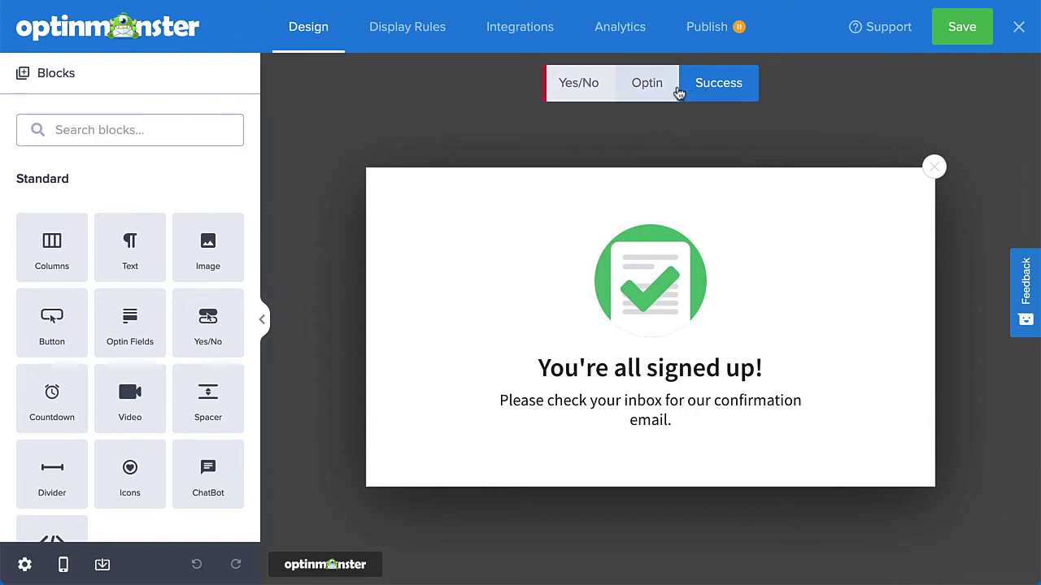
click(655, 92)
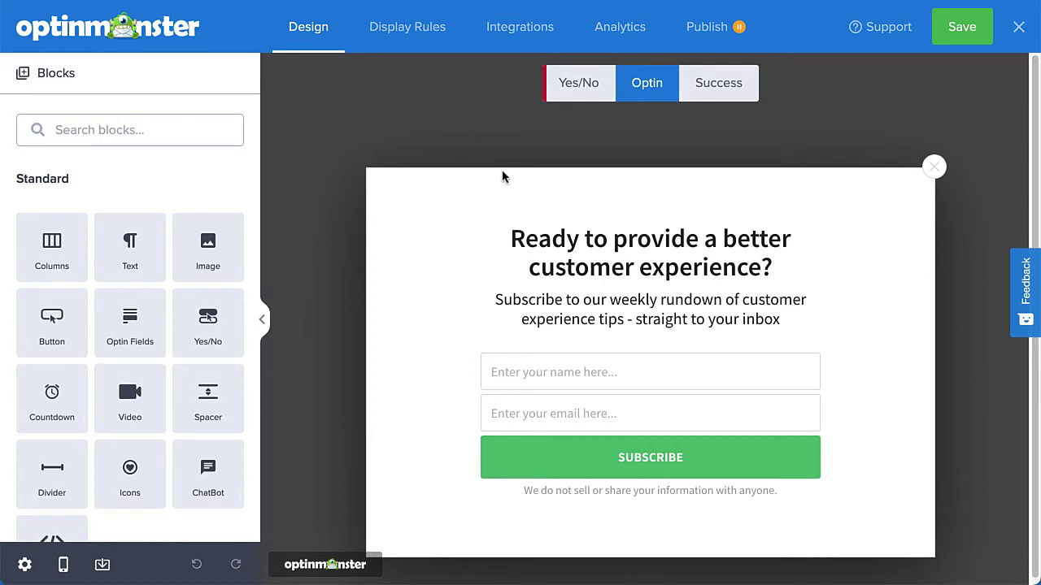
click(476, 198)
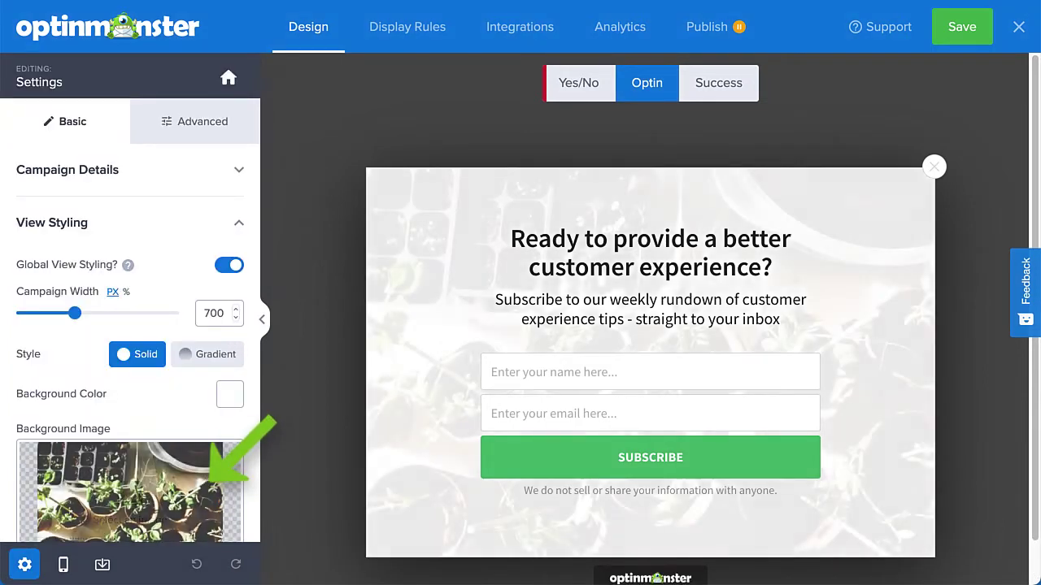
Retitle the headline to Gardening Monthly and review the name field and SUBSCRIBE button settings
double_click(545, 239)
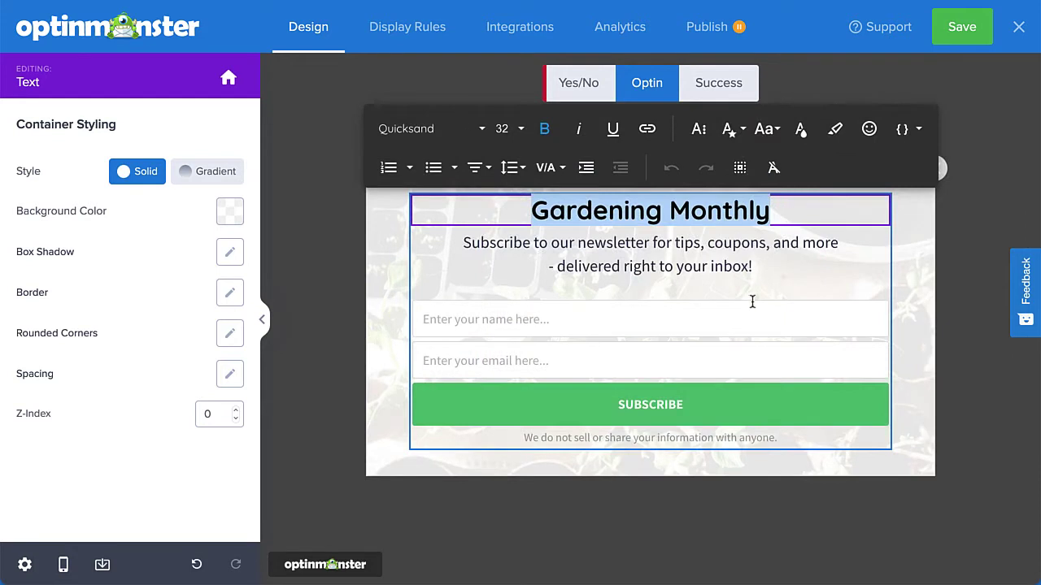
click(747, 319)
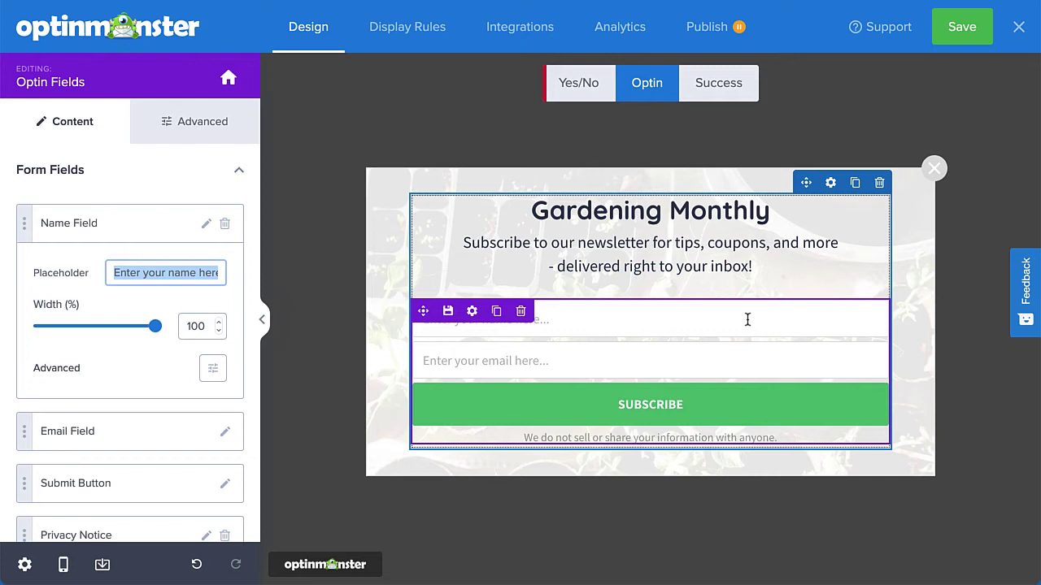
click(719, 407)
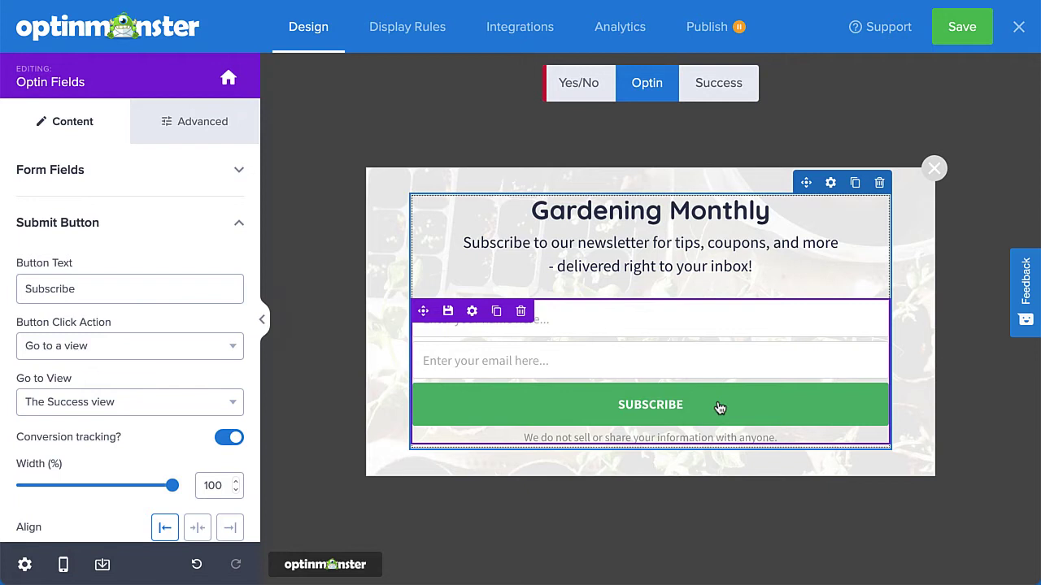
click(234, 348)
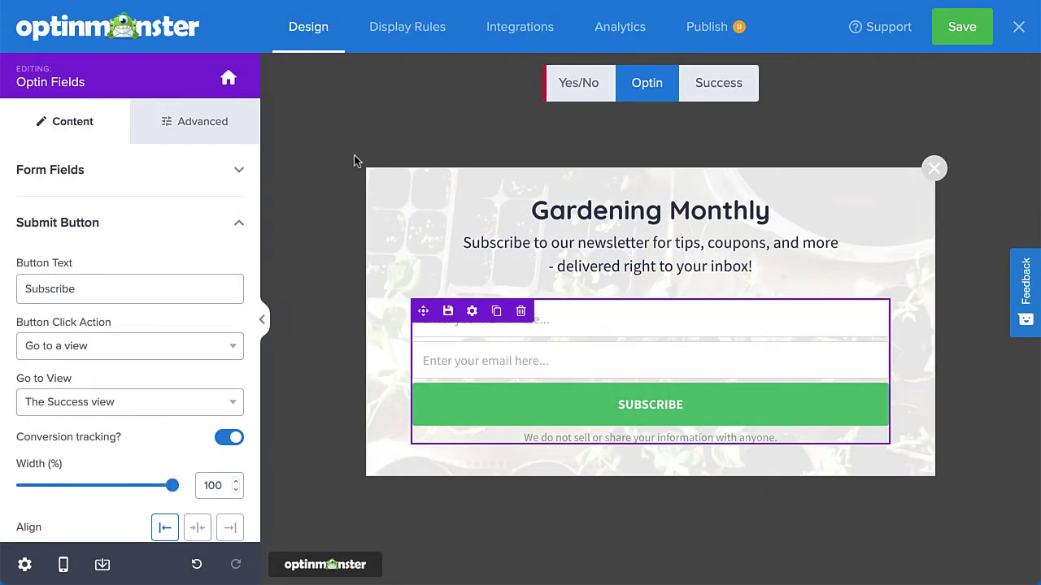
click(392, 34)
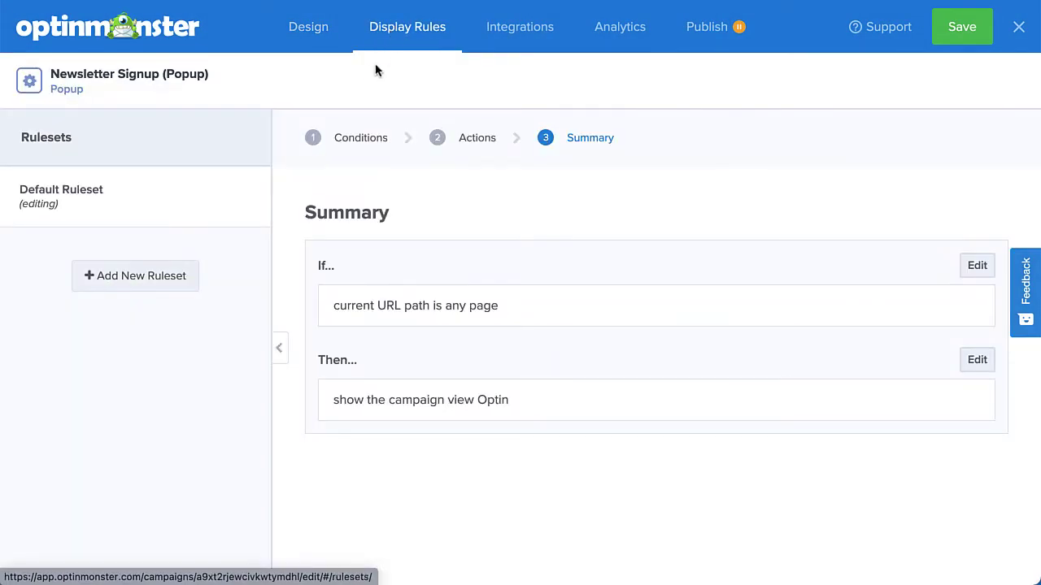
Set display rules: URL path contains 'blog' AND time on page at least 5 seconds
click(361, 138)
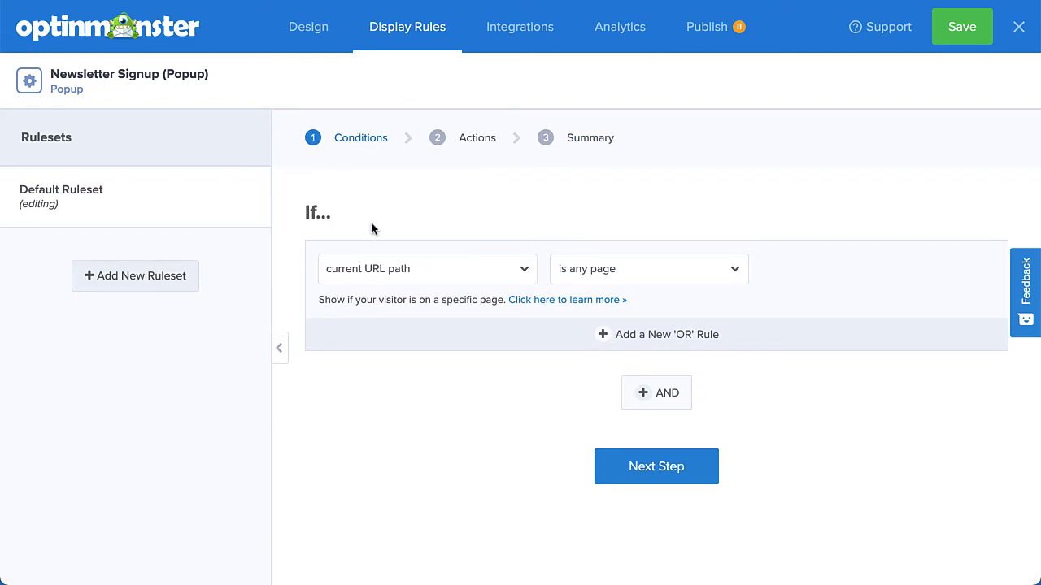
click(371, 268)
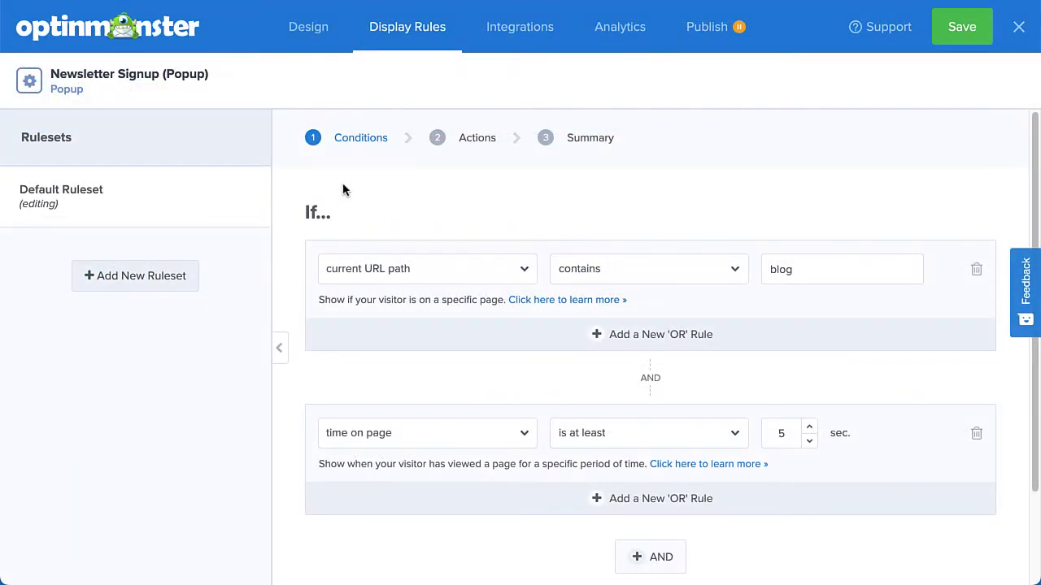
click(509, 33)
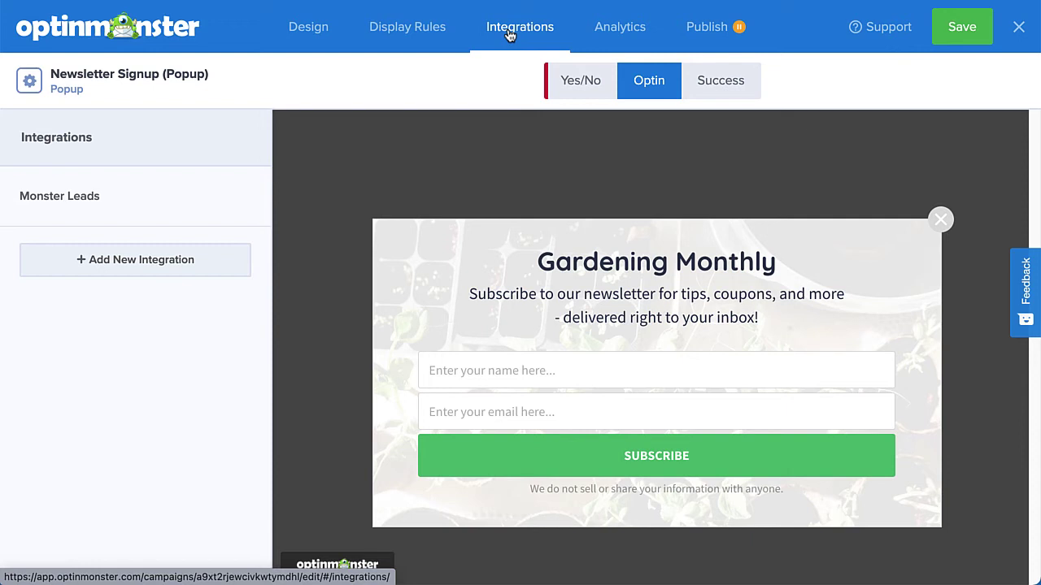
Add a new email integration with Constant Contact as the email provider
click(226, 258)
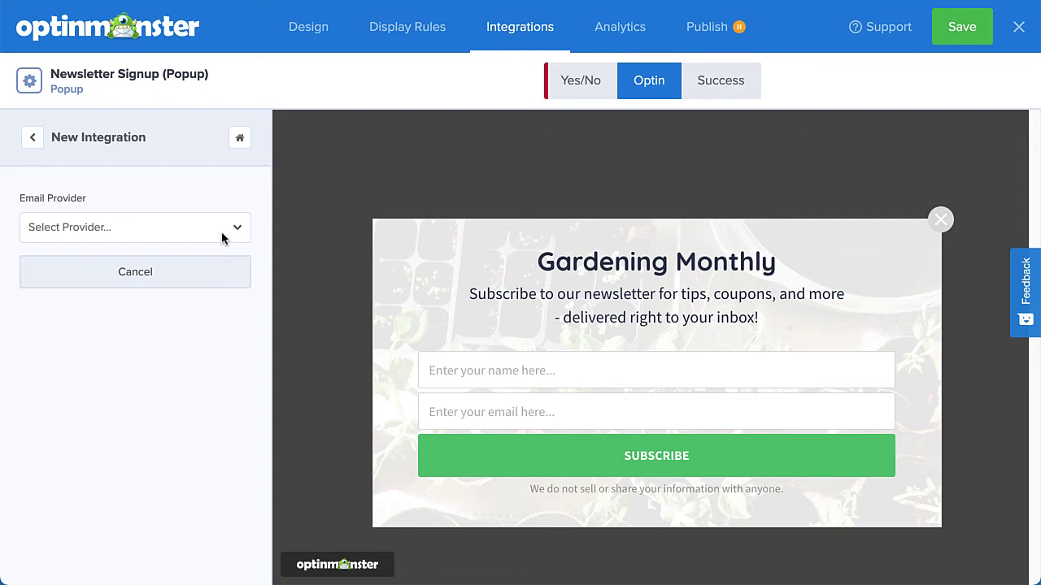
click(227, 233)
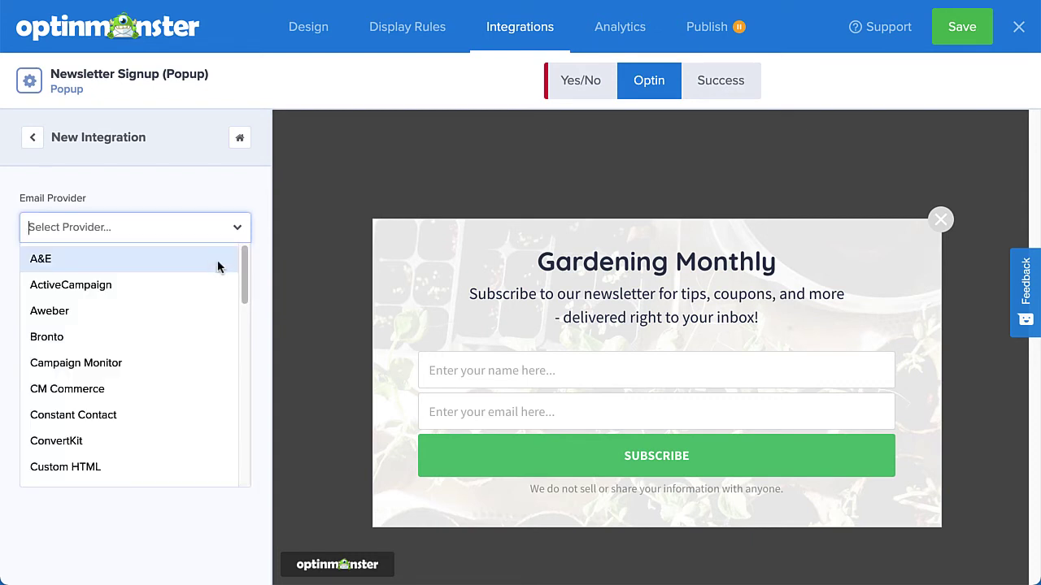
scroll(217, 265, down, 5)
scroll(218, 260, down, 3)
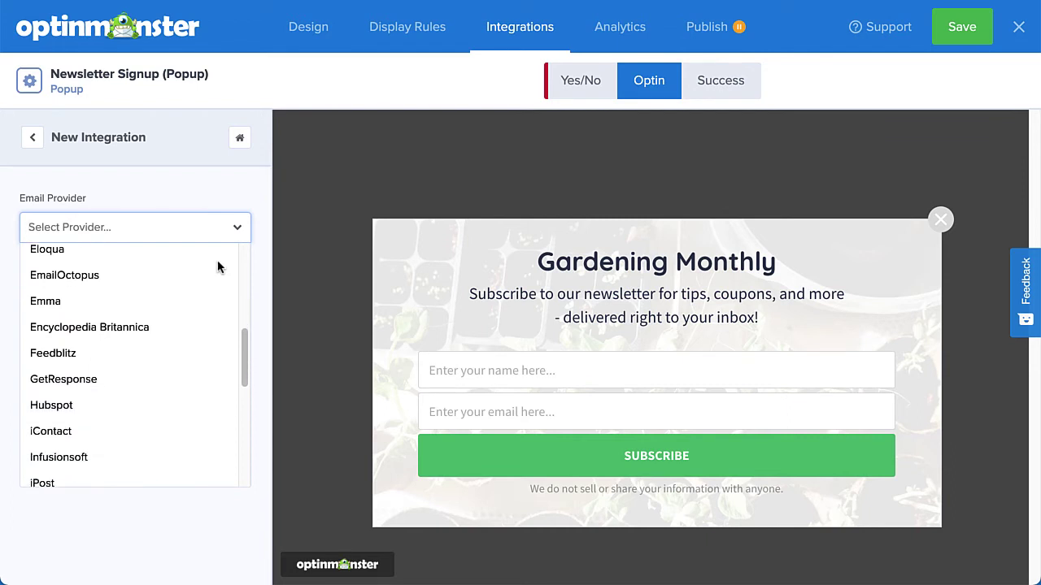
scroll(217, 265, down, 2)
scroll(217, 265, down, 3)
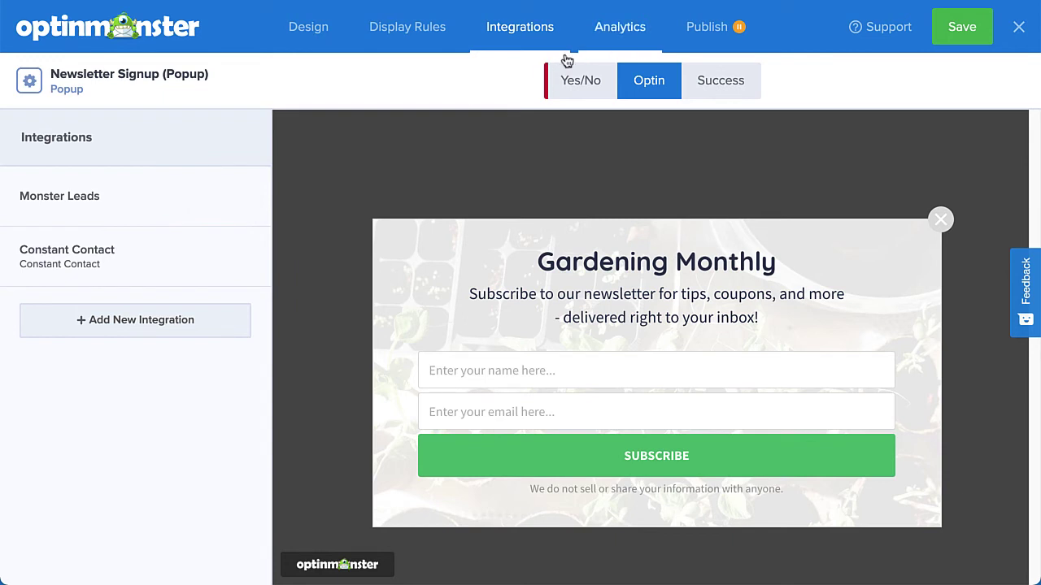
click(609, 31)
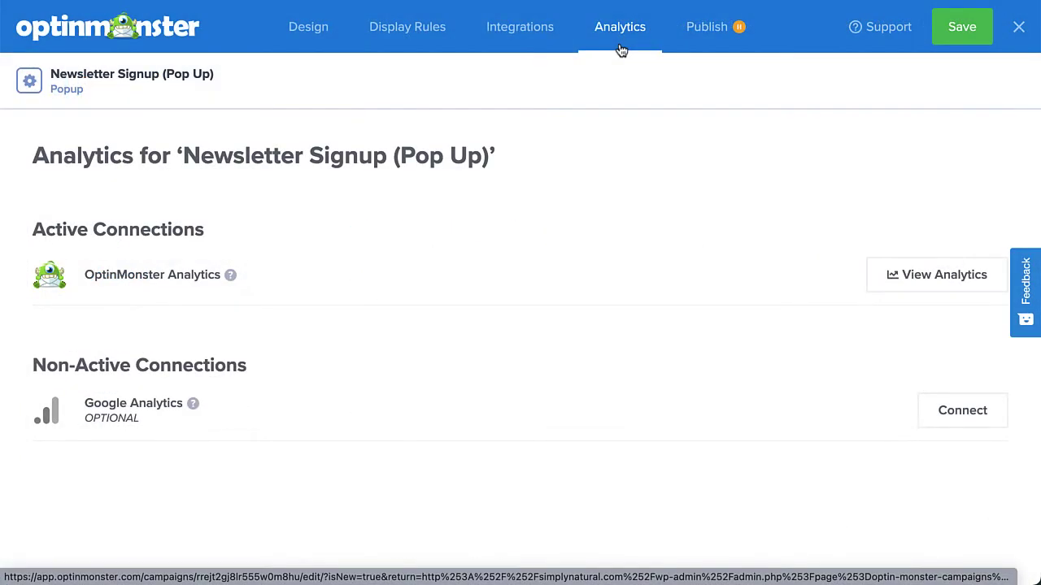
Show the Publish page with the Draft status and Simply Natural site summary
click(701, 38)
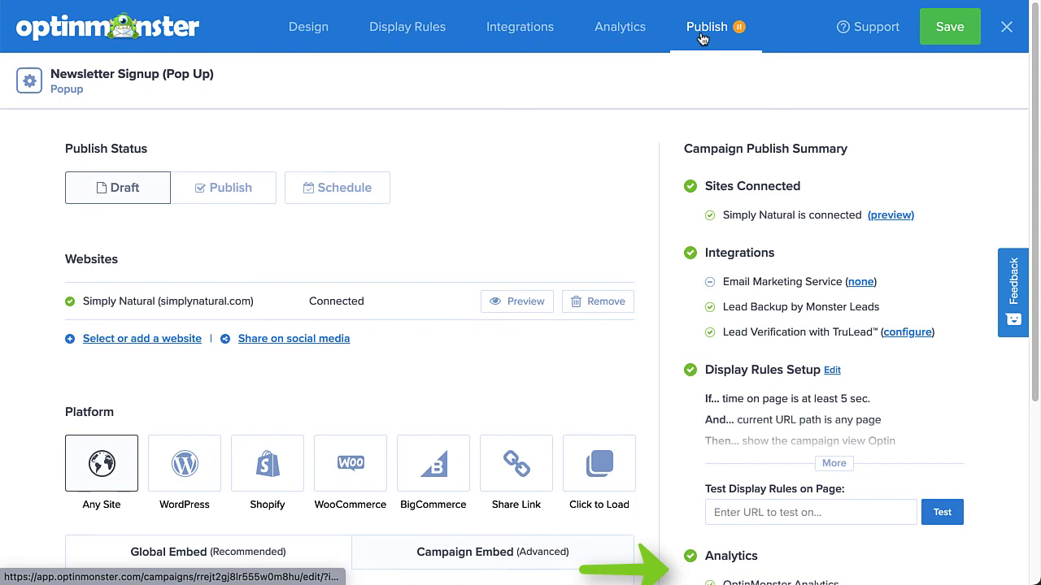
Set the campaign status to Published, save it, and close the builder
click(240, 192)
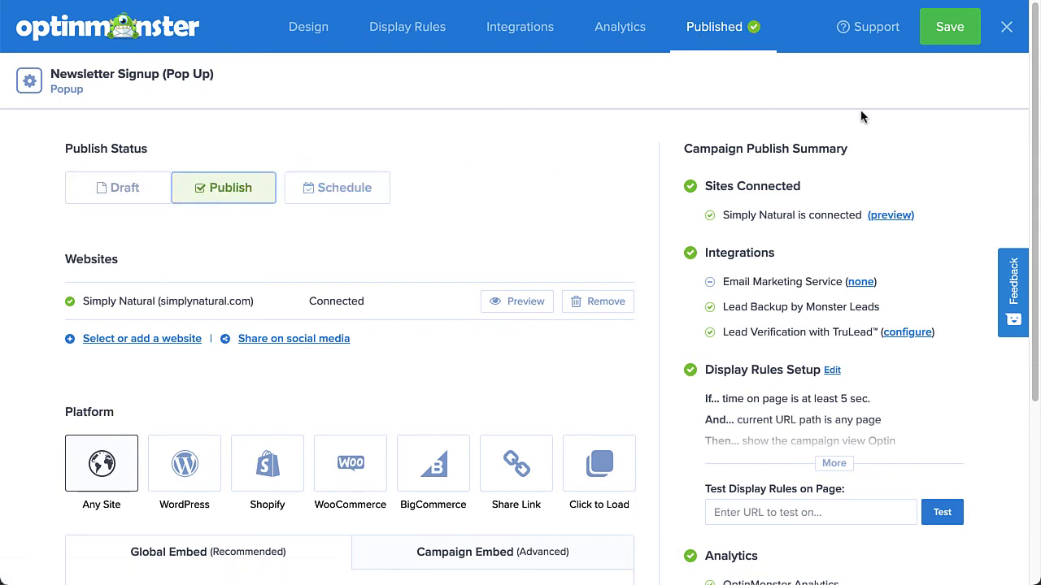
click(939, 42)
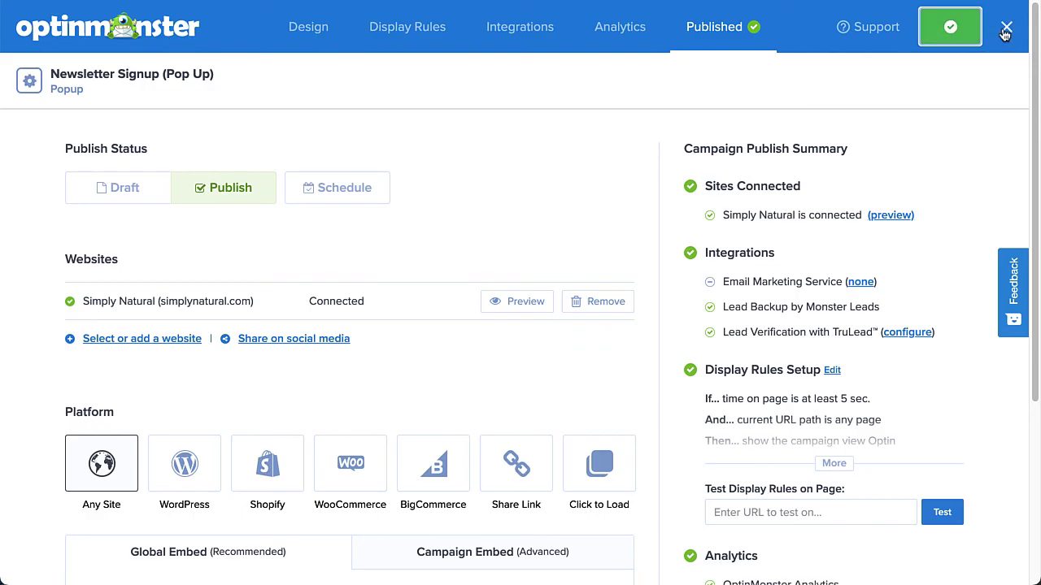
click(1006, 29)
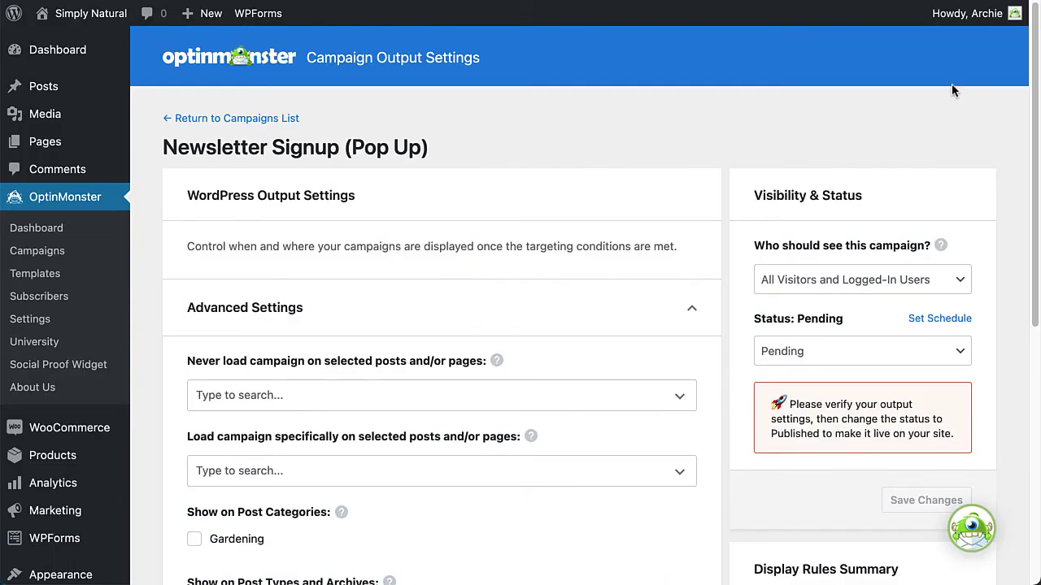
Keep the audience as all visitors and logged-in users, change Status to Published, and save
scroll(695, 316, down, 3)
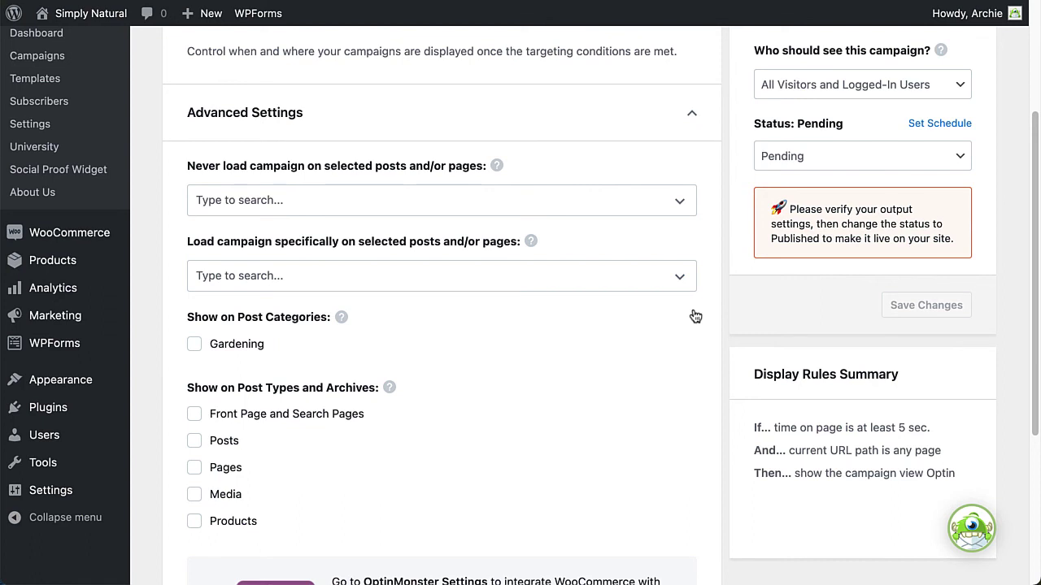
scroll(695, 317, up, 5)
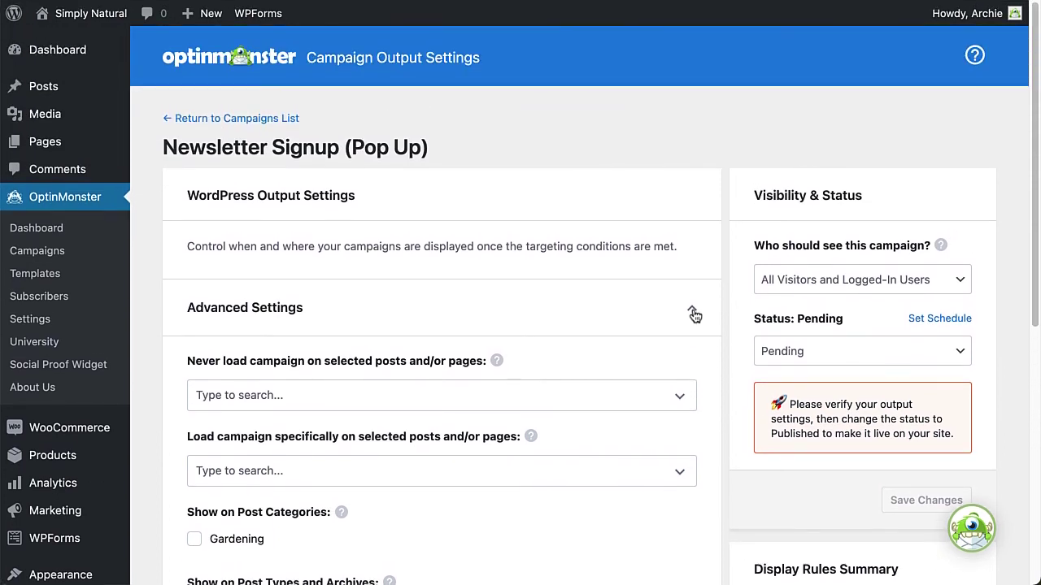
click(773, 291)
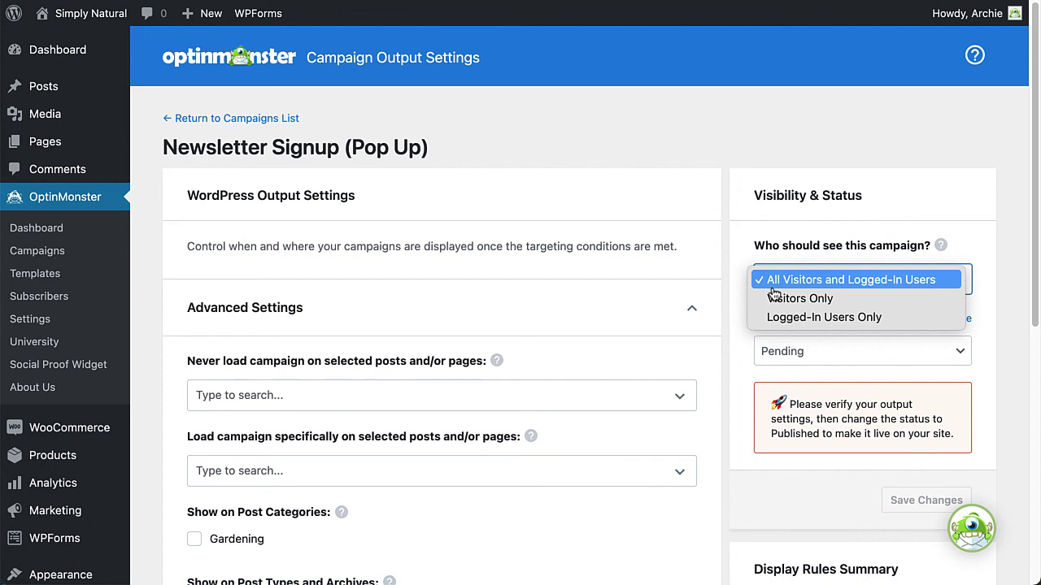
click(773, 291)
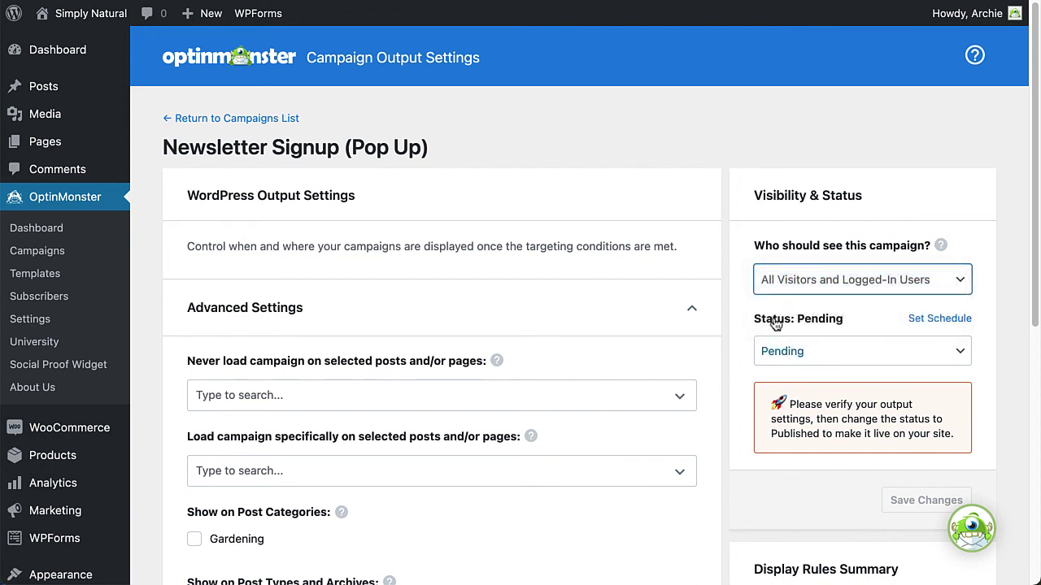
click(771, 351)
click(772, 371)
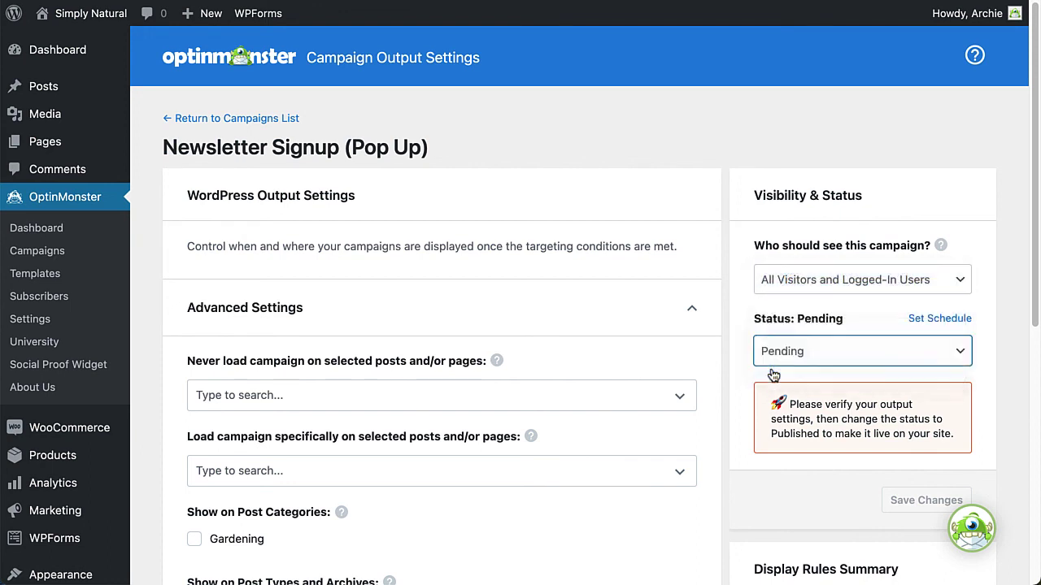
click(894, 417)
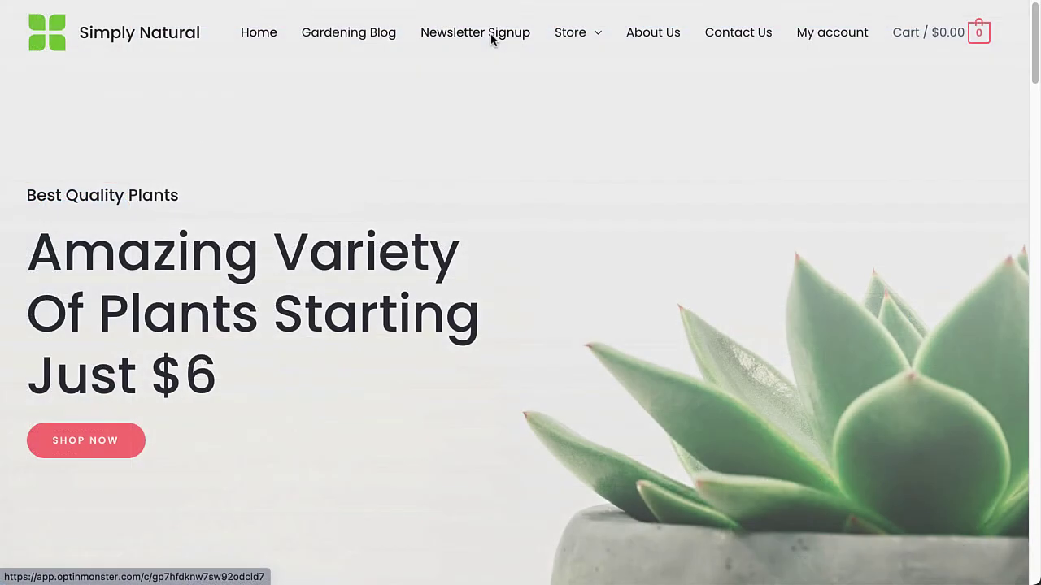
Trigger the Gardening Monthly popup from the Newsletter Signup link, then scroll the Docs page
click(491, 37)
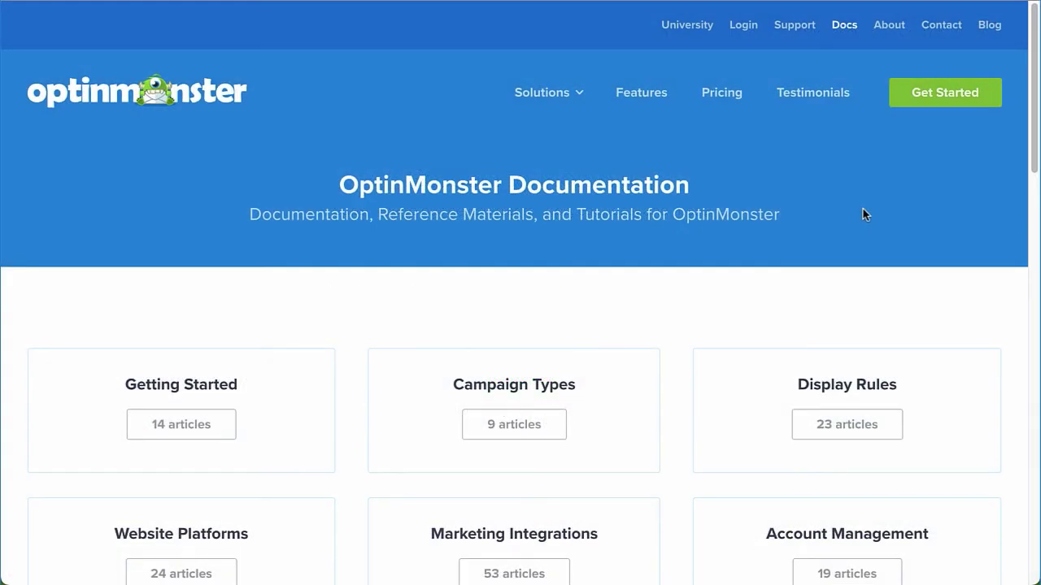
scroll(864, 214, down, 5)
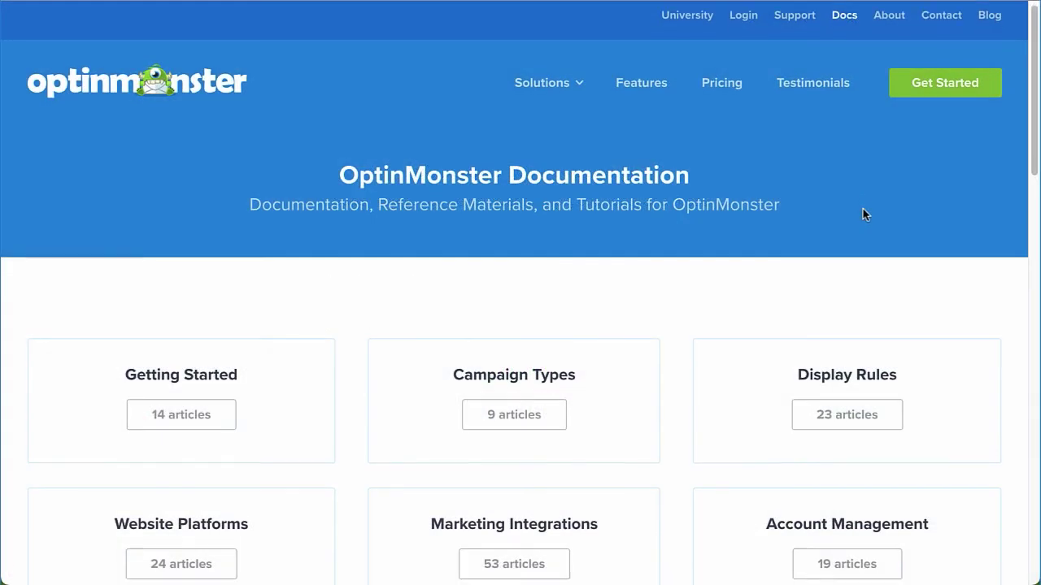